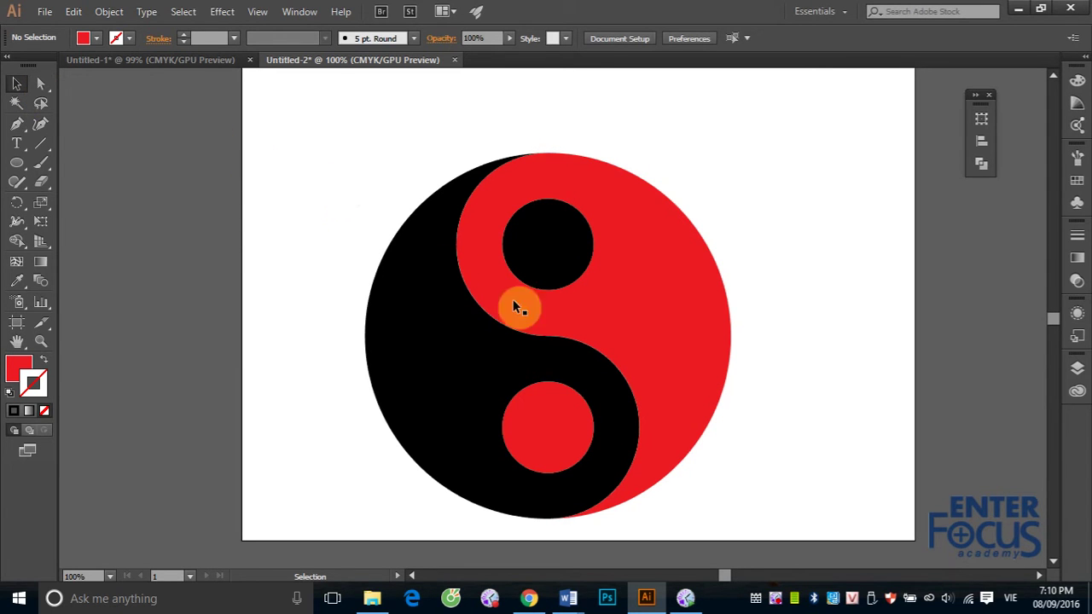
Click the red-and-black yin-yang artwork to select it as one group.
{"action": "left_click", "coordinate": [628, 313]}
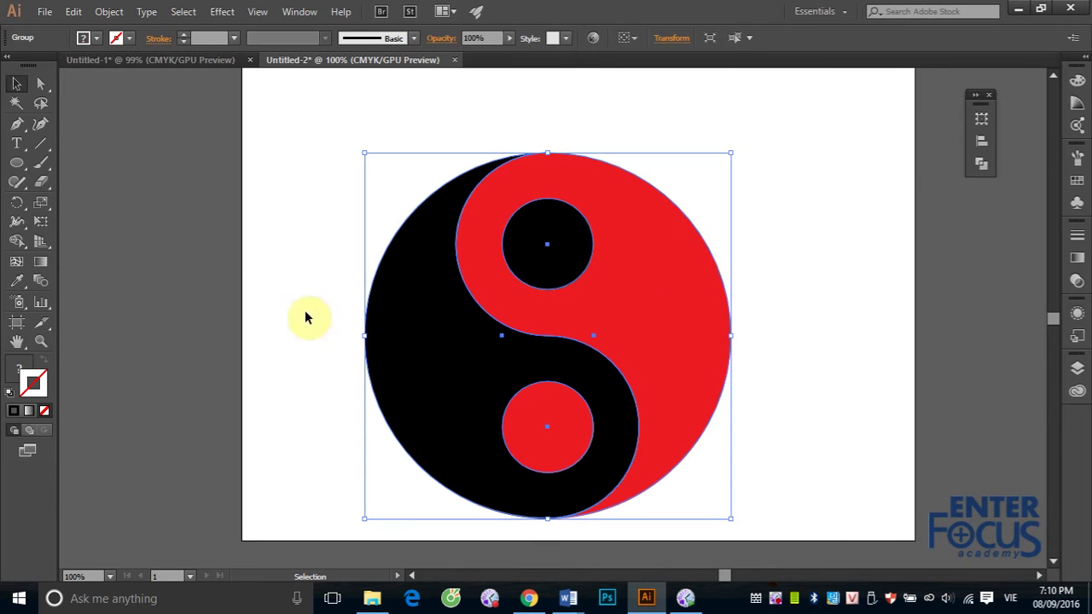
Activate the Free Transform tool on the selected yin-yang group.
{"action": "left_click", "coordinate": [43, 226]}
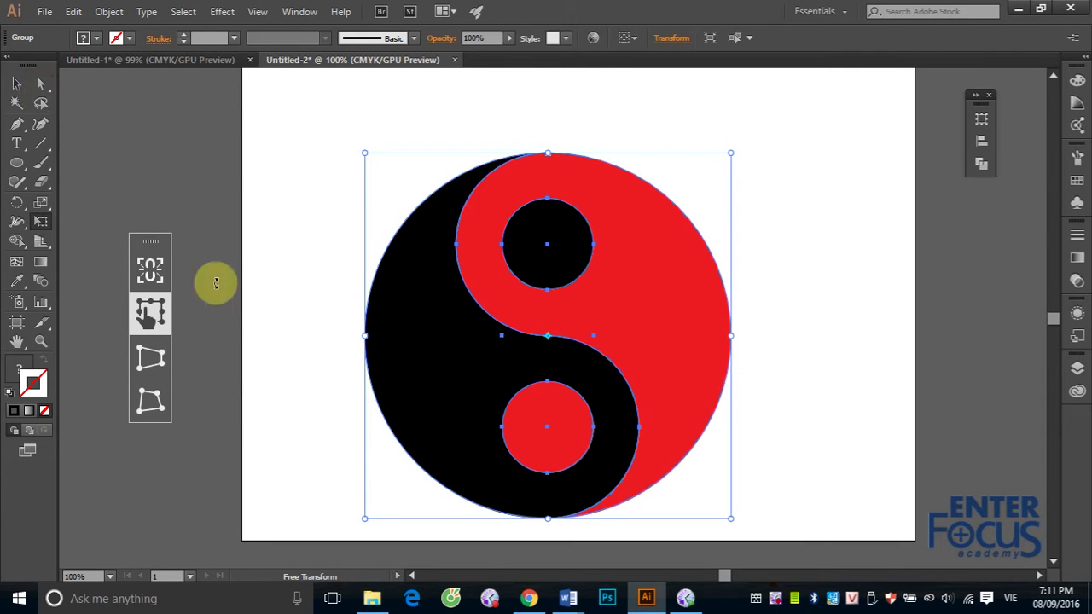
{"action": "left_click", "coordinate": [647, 253]}
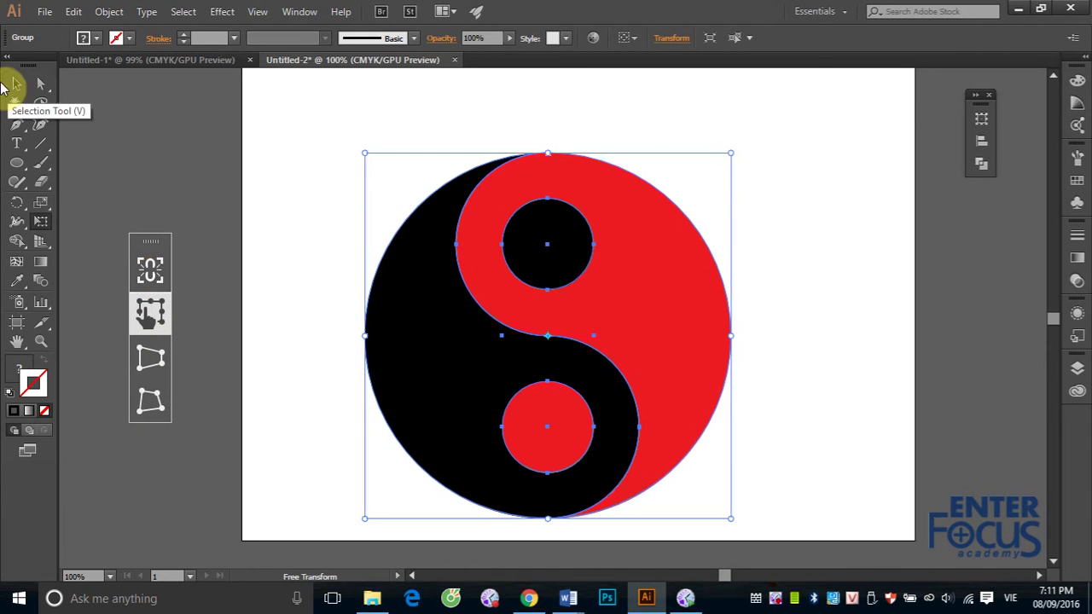
Stretch the yin-yang into a wide ellipse, undo it, then shrink it slightly from its corner.
{"action": "left_click", "coordinate": [17, 83]}
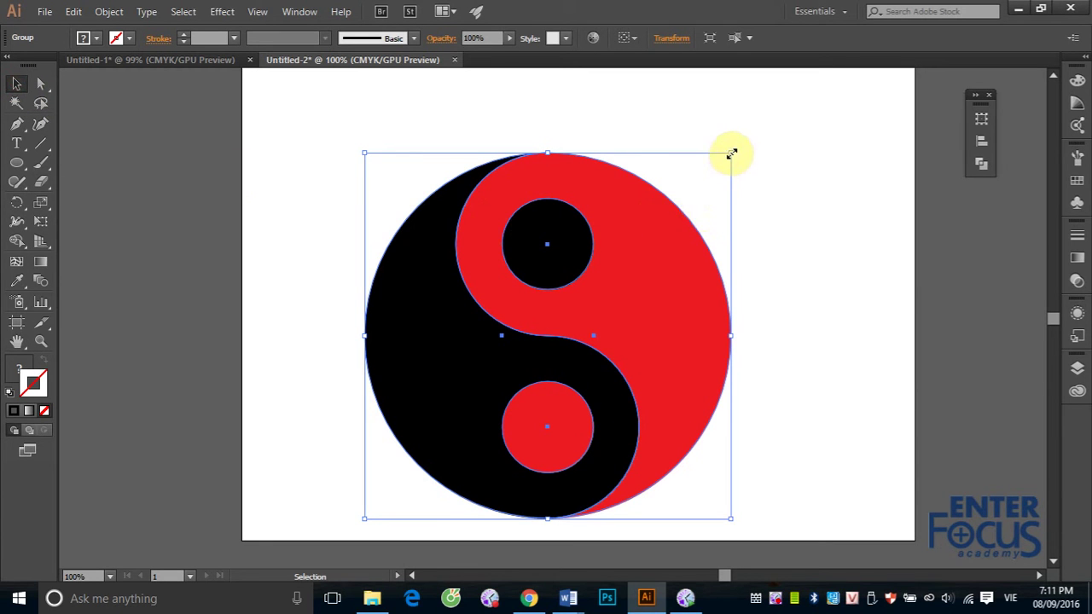
{"action": "left_click_drag", "start_coordinate": [731, 155], "coordinate": [495, 407]}
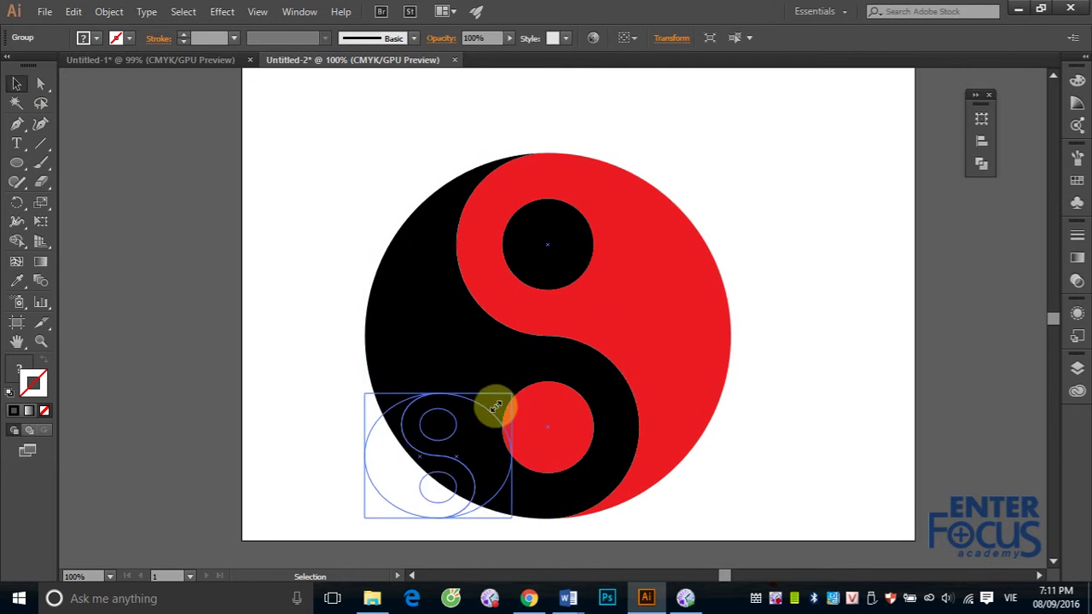
{"action": "left_click_drag", "start_coordinate": [496, 407], "coordinate": [797, 206]}
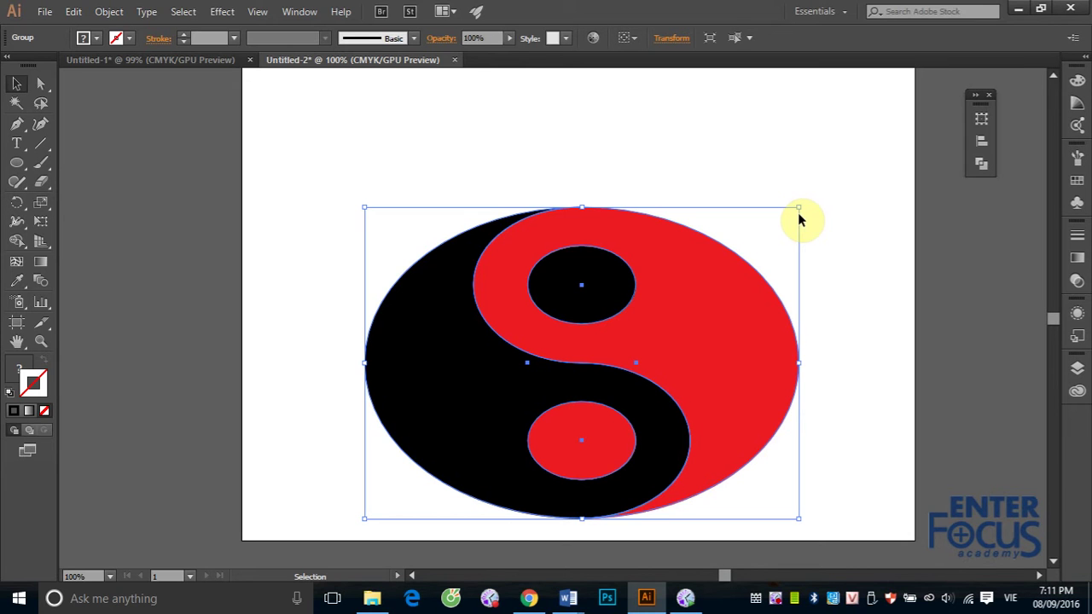
{"action": "key", "text": "ctrl+z"}
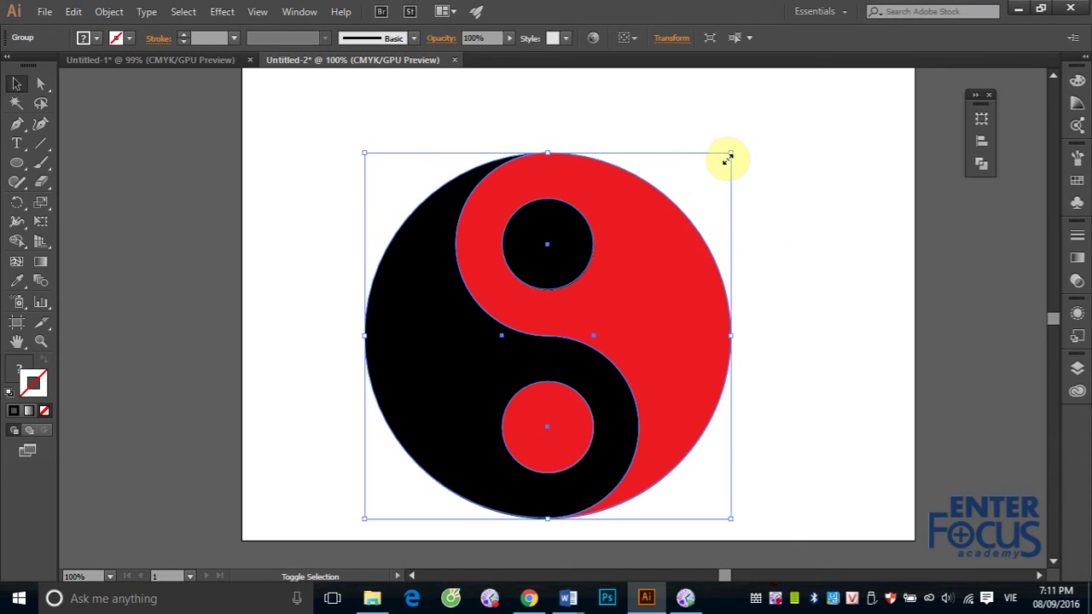
{"action": "mouse_move", "coordinate": [731, 154]}
{"action": "left_mouse_down"}
{"action": "mouse_move", "coordinate": [529, 393]}
{"action": "mouse_move", "coordinate": [811, 161]}
{"action": "left_mouse_up"}
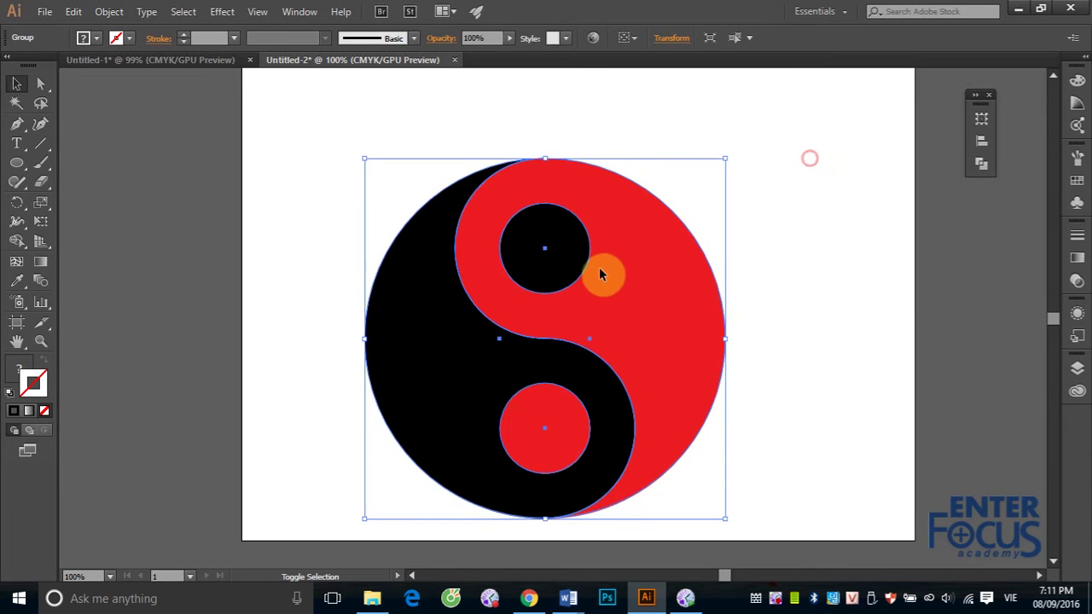
Switch to Free Transform and turn on the Constrain option in its widget.
{"action": "left_click", "coordinate": [40, 223]}
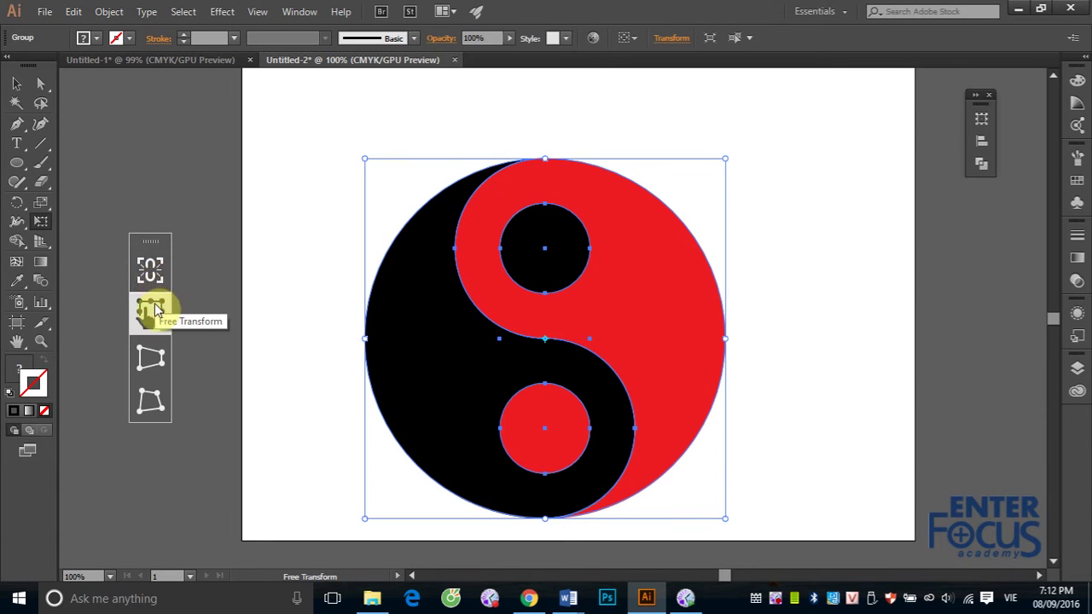
{"action": "left_click", "coordinate": [152, 271]}
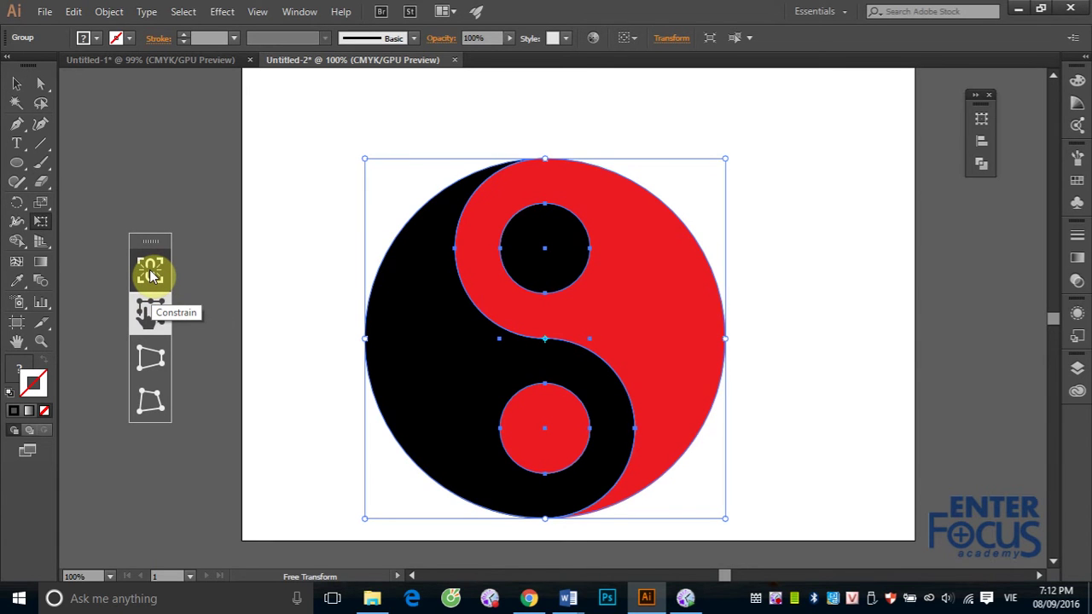
{"action": "left_click", "coordinate": [151, 273]}
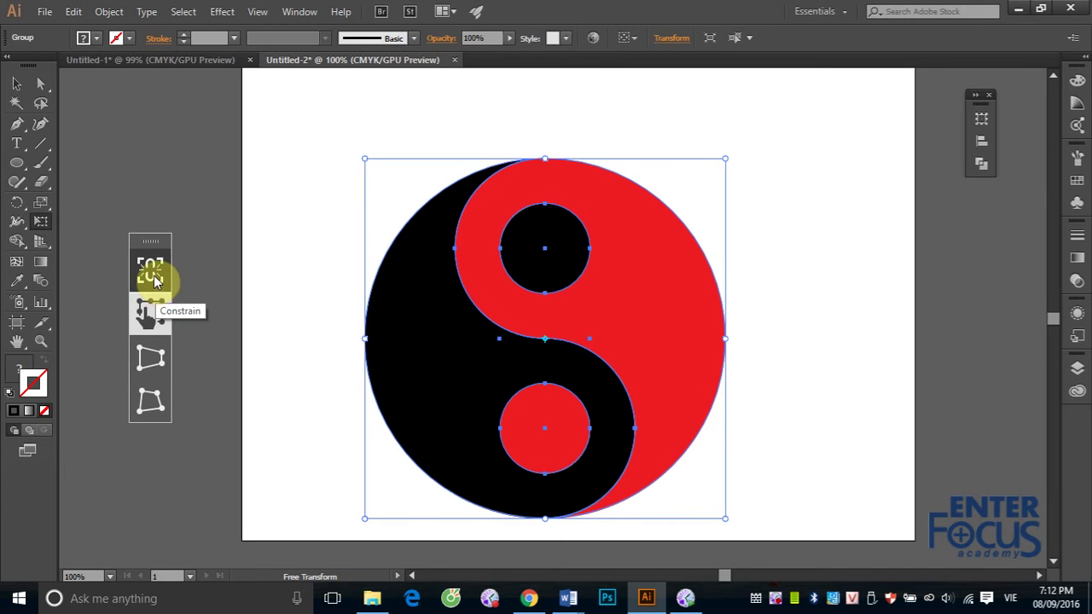
{"action": "left_click", "coordinate": [153, 279]}
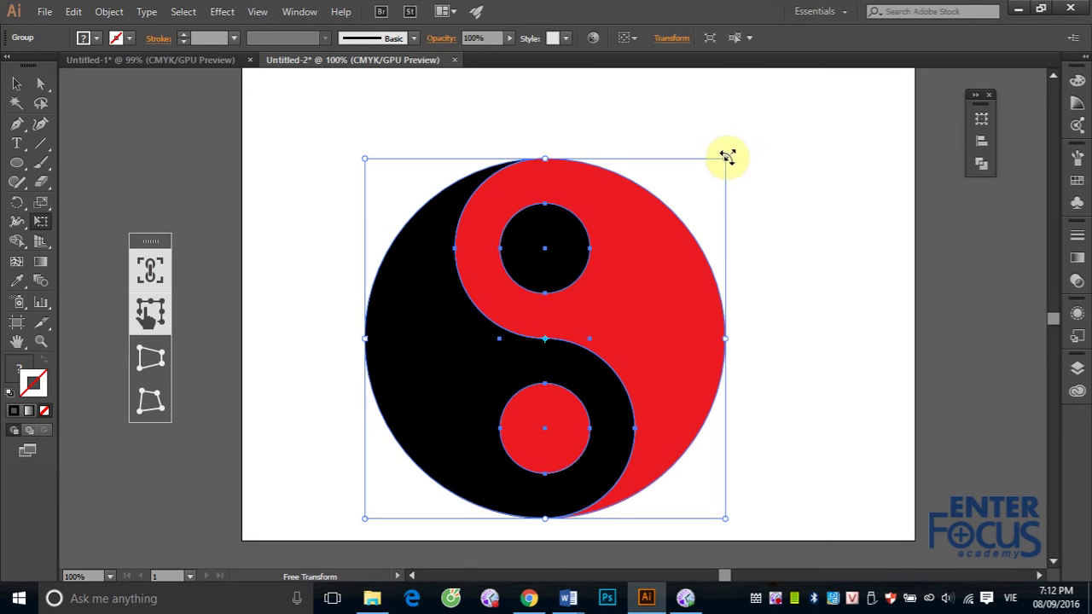
Scale the yin-yang proportionally down, then back up into a slightly larger circle.
{"action": "left_click_drag", "start_coordinate": [724, 160], "coordinate": [705, 244]}
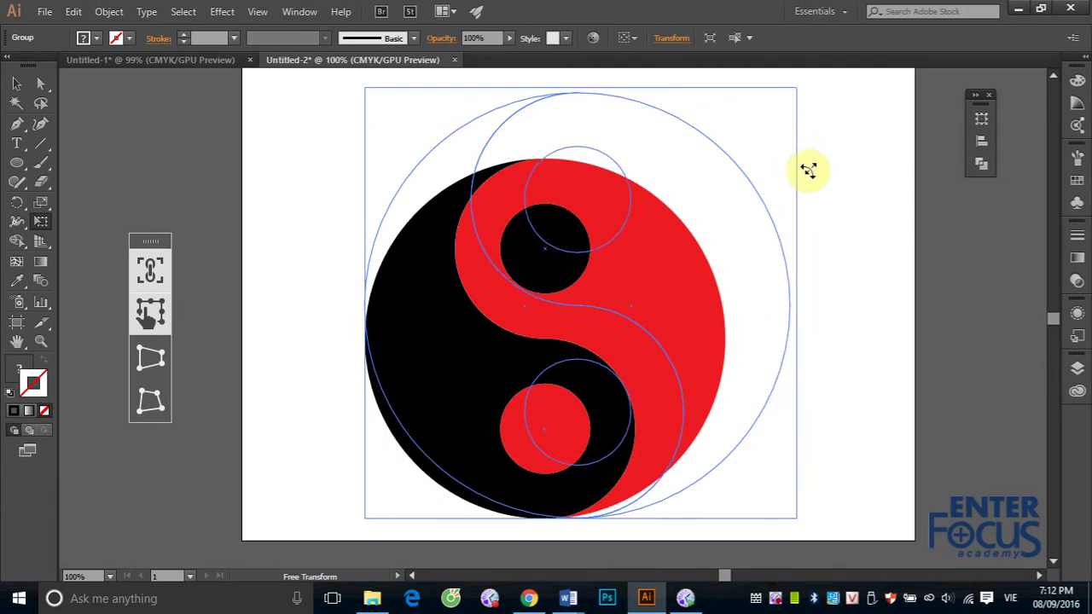
{"action": "left_click_drag", "start_coordinate": [706, 244], "coordinate": [650, 307]}
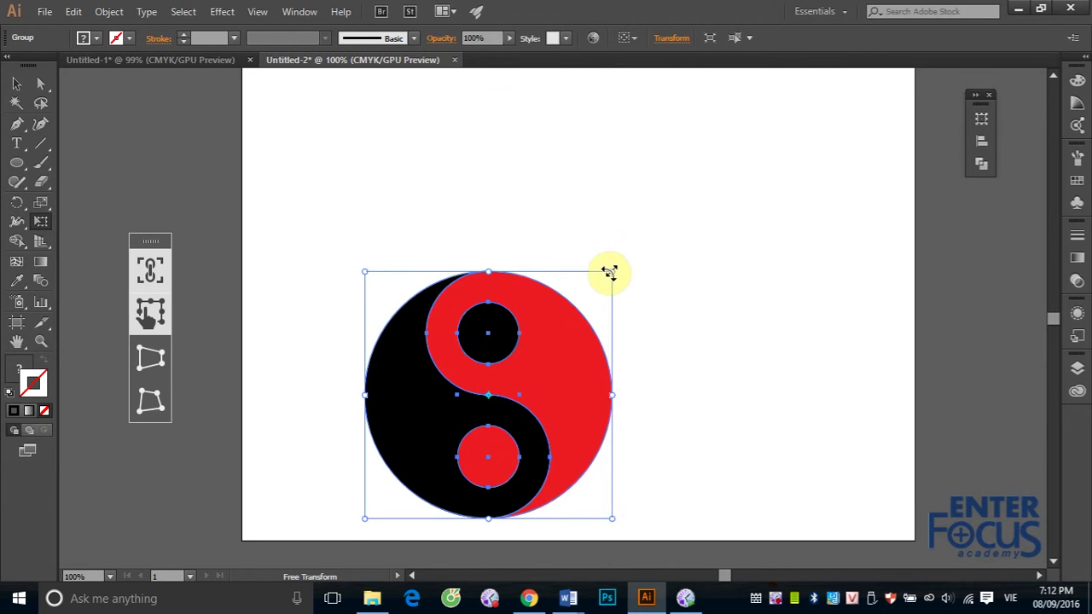
{"action": "left_click_drag", "start_coordinate": [611, 271], "coordinate": [760, 175]}
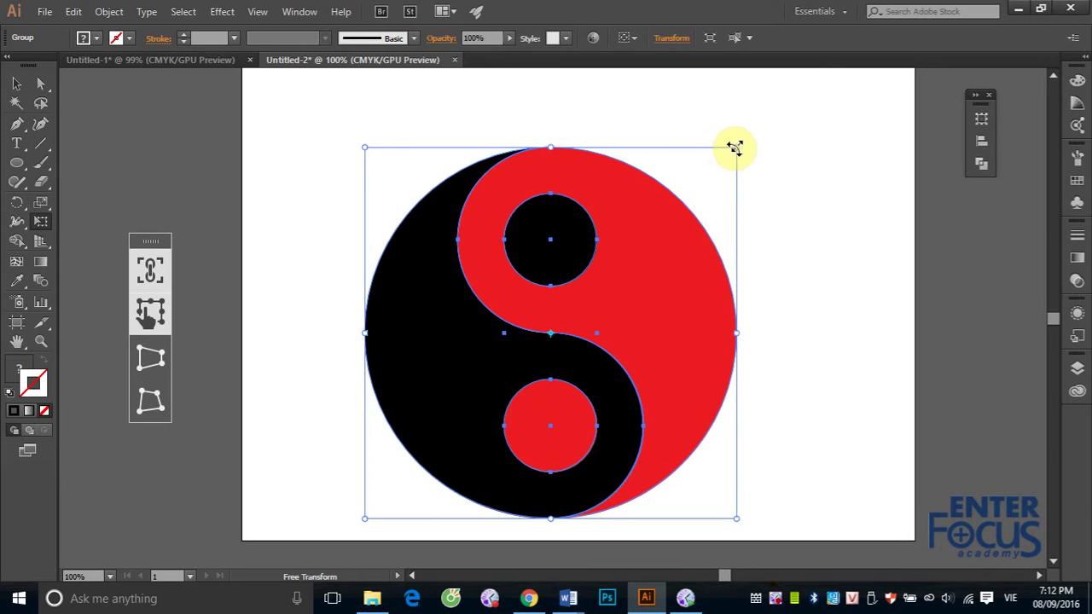
{"action": "left_click_drag", "start_coordinate": [737, 150], "coordinate": [800, 184]}
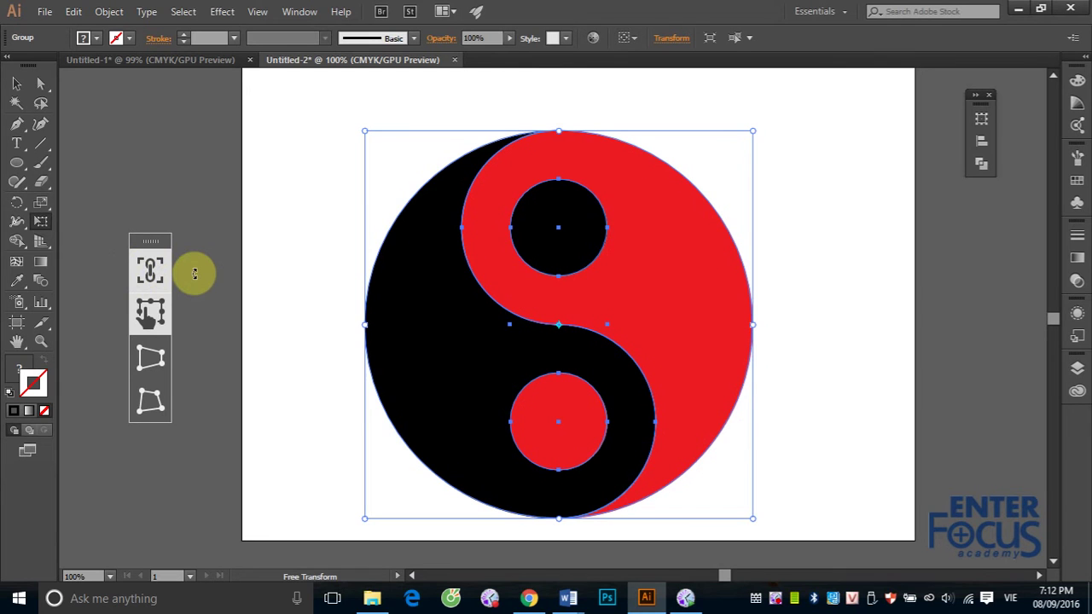
Toggle Constrain, shrink the yin-yang proportionally, then enlarge it back near its earlier size.
{"action": "left_click", "coordinate": [150, 270]}
{"action": "mouse_move", "coordinate": [754, 130]}
{"action": "left_mouse_down"}
{"action": "mouse_move", "coordinate": [790, 145]}
{"action": "mouse_move", "coordinate": [688, 173]}
{"action": "mouse_move", "coordinate": [683, 162]}
{"action": "mouse_move", "coordinate": [775, 163]}
{"action": "mouse_move", "coordinate": [685, 162]}
{"action": "mouse_move", "coordinate": [750, 143]}
{"action": "mouse_move", "coordinate": [611, 163]}
{"action": "mouse_move", "coordinate": [787, 159]}
{"action": "mouse_move", "coordinate": [762, 130]}
{"action": "mouse_move", "coordinate": [754, 137]}
{"action": "left_mouse_up"}
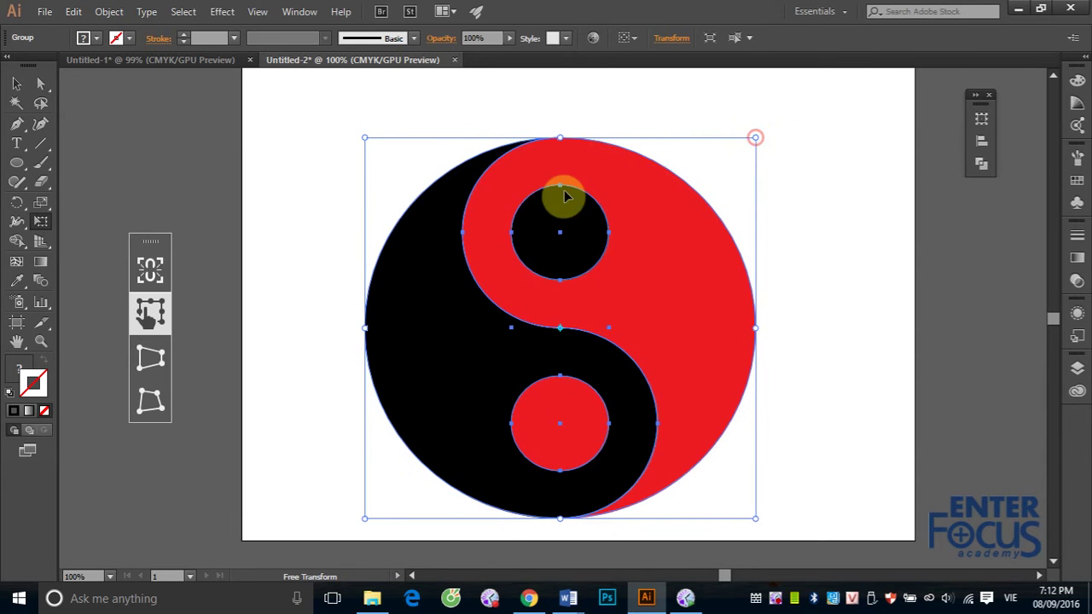
{"action": "left_click", "coordinate": [150, 273]}
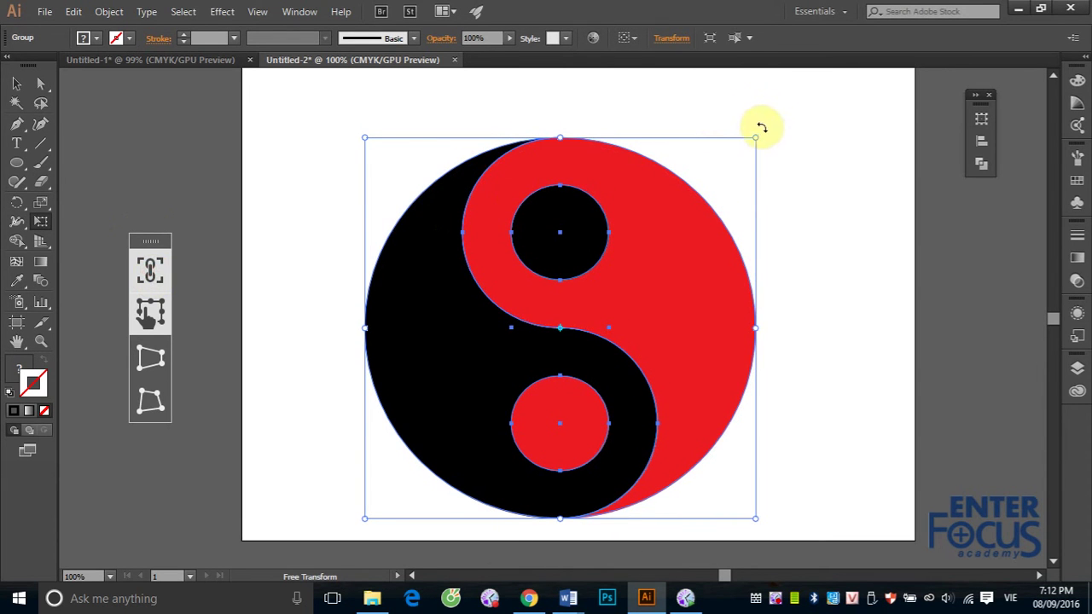
{"action": "mouse_move", "coordinate": [755, 137]}
{"action": "left_mouse_down"}
{"action": "mouse_move", "coordinate": [606, 250]}
{"action": "mouse_move", "coordinate": [621, 268]}
{"action": "left_mouse_up"}
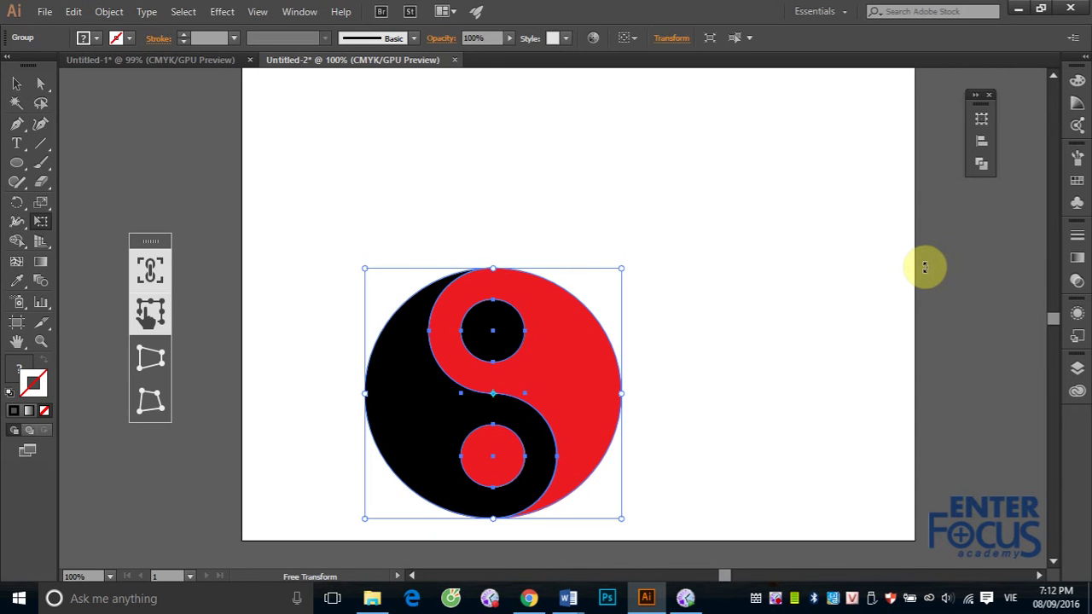
{"action": "left_click", "coordinate": [150, 316]}
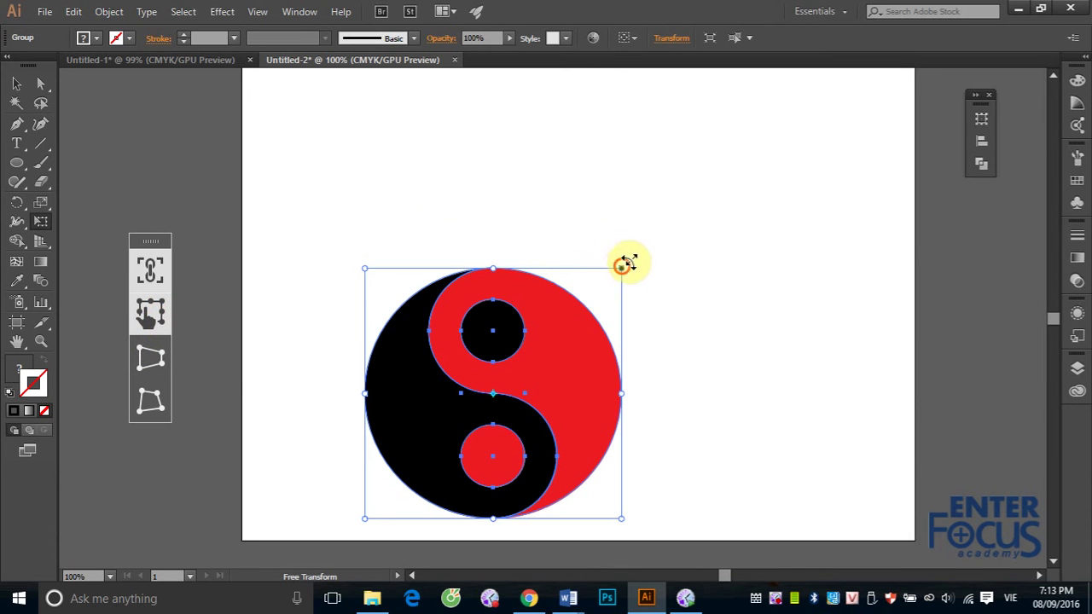
{"action": "left_click_drag", "start_coordinate": [622, 273], "coordinate": [733, 162]}
{"action": "left_click", "coordinate": [150, 271]}
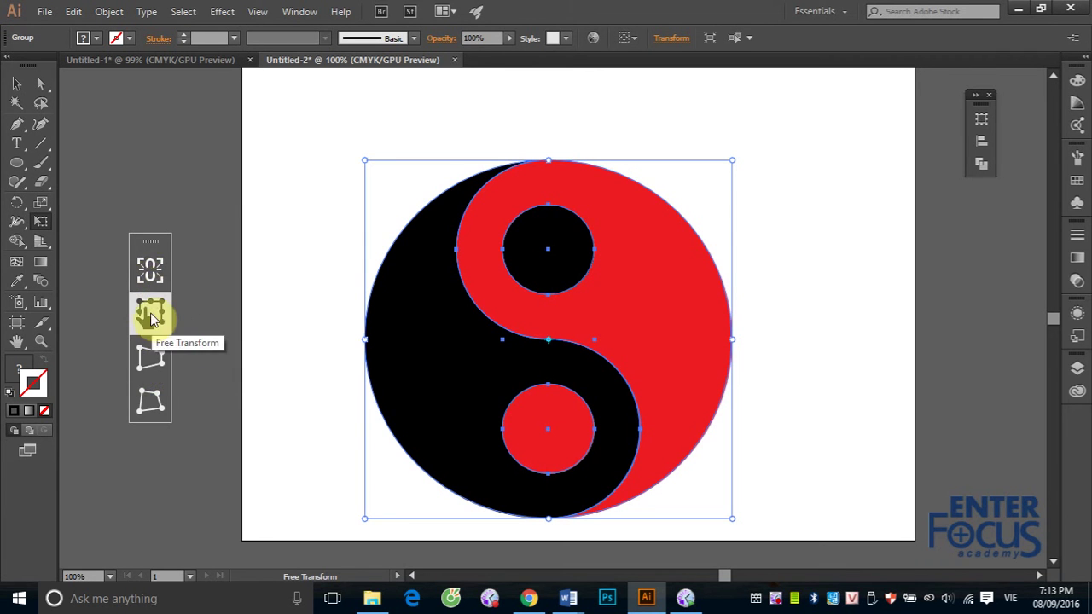
Perspective-distort the yin-yang's corners into a lopsided rounded shape, undoing the final distortion.
{"action": "left_click", "coordinate": [147, 365]}
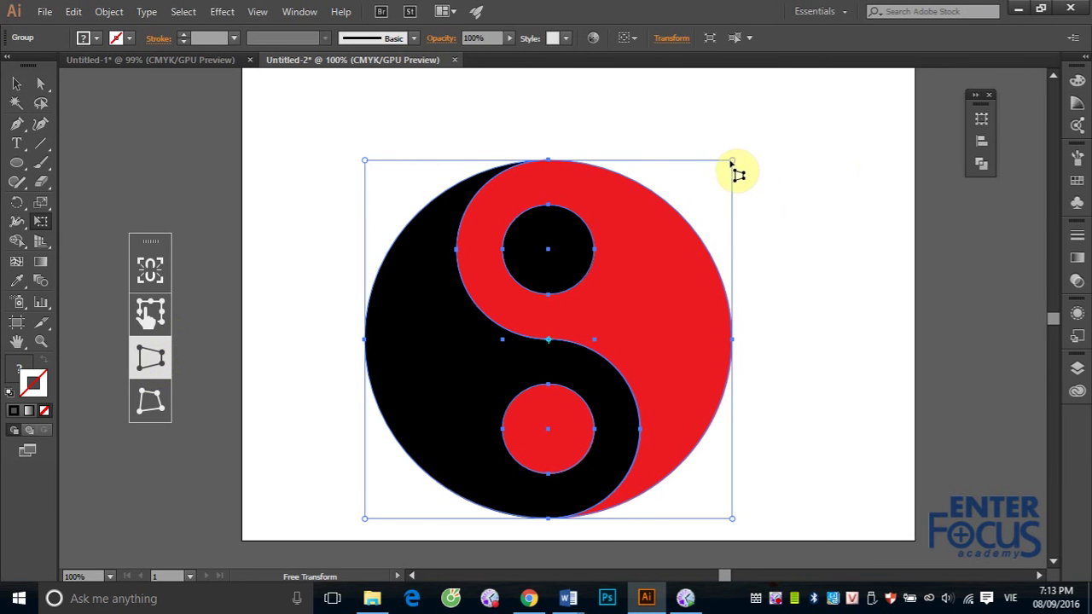
{"action": "mouse_move", "coordinate": [731, 162]}
{"action": "left_mouse_down"}
{"action": "mouse_move", "coordinate": [603, 139]}
{"action": "mouse_move", "coordinate": [817, 229]}
{"action": "left_mouse_up"}
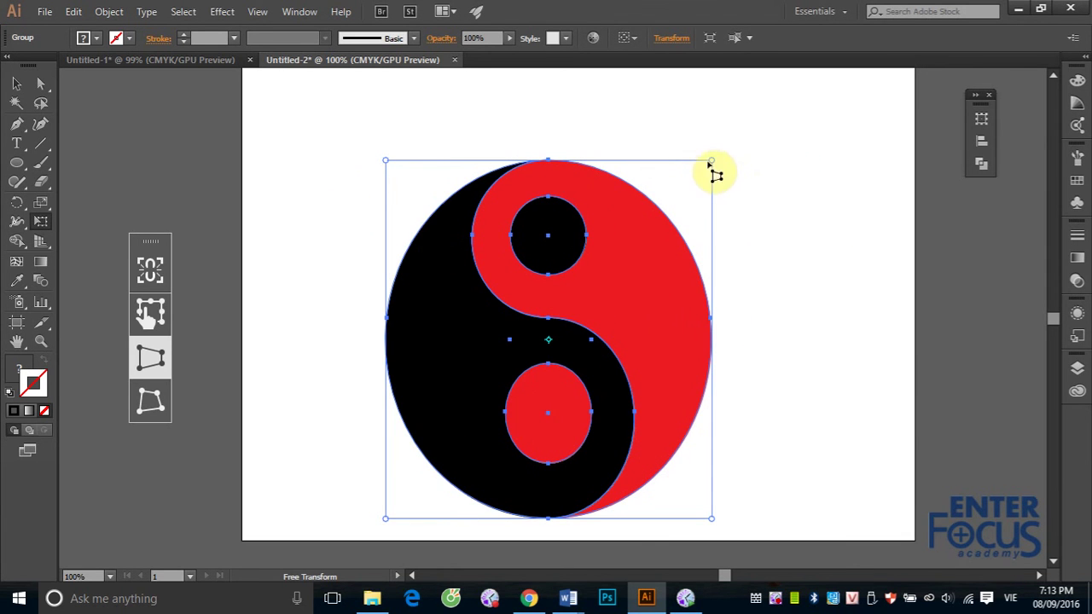
{"action": "mouse_move", "coordinate": [712, 161]}
{"action": "left_mouse_down"}
{"action": "mouse_move", "coordinate": [600, 254]}
{"action": "mouse_move", "coordinate": [594, 243]}
{"action": "left_mouse_up"}
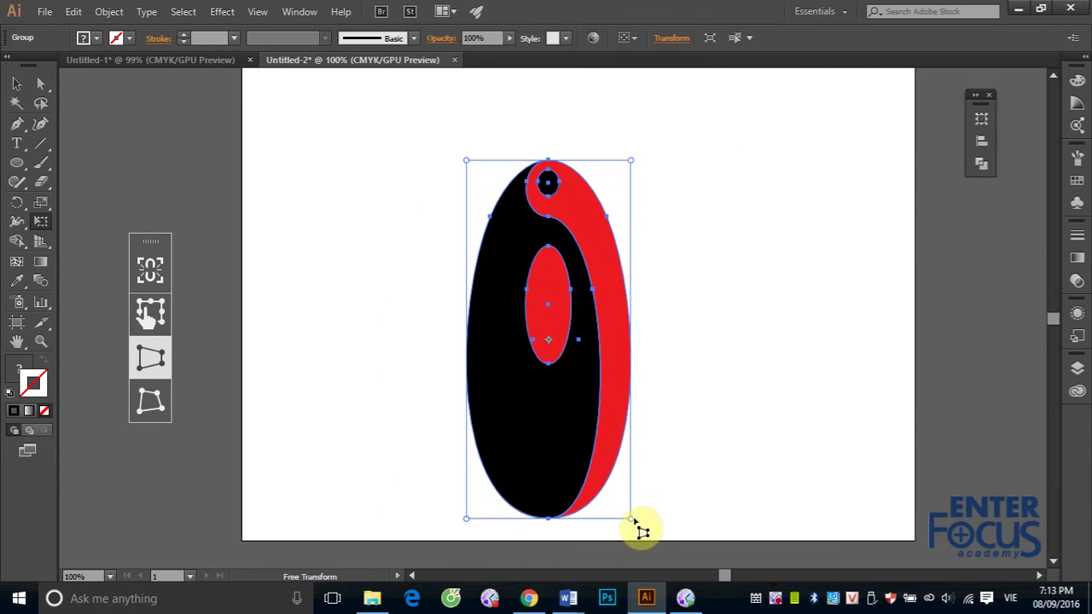
{"action": "mouse_move", "coordinate": [630, 518]}
{"action": "left_mouse_down"}
{"action": "mouse_move", "coordinate": [663, 369]}
{"action": "mouse_move", "coordinate": [653, 408]}
{"action": "left_mouse_up"}
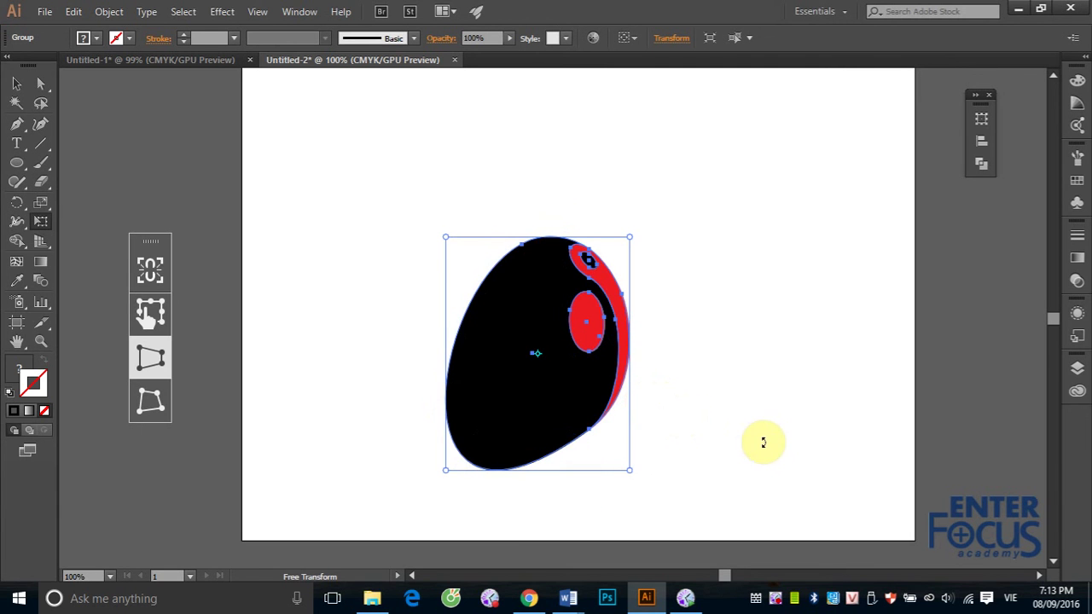
{"action": "mouse_move", "coordinate": [446, 238]}
{"action": "left_mouse_down"}
{"action": "mouse_move", "coordinate": [455, 153]}
{"action": "mouse_move", "coordinate": [446, 324]}
{"action": "left_mouse_up"}
{"action": "left_click_drag", "start_coordinate": [450, 340], "coordinate": [489, 287]}
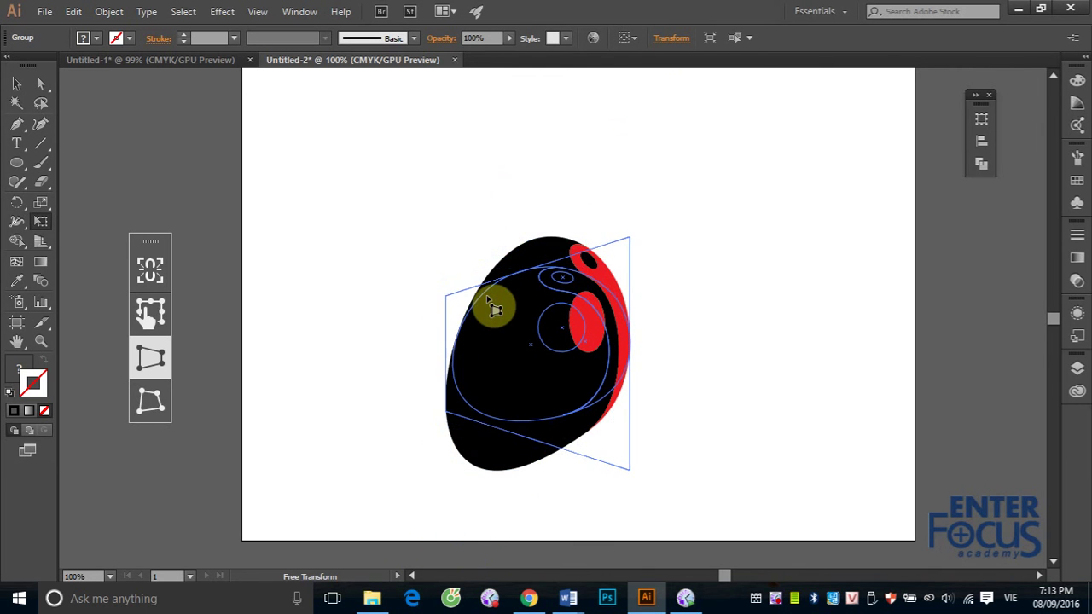
{"action": "key", "text": "ctrl+z"}
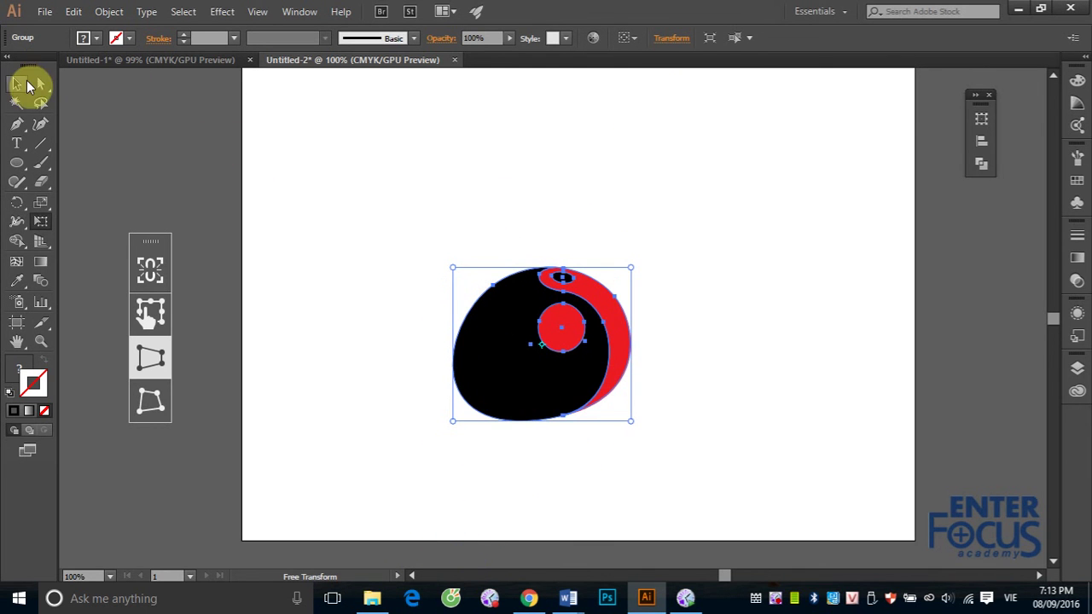
With Free Distort, pull the top-left and top-right corners into a slanted, tilted egg.
{"action": "left_click", "coordinate": [154, 414]}
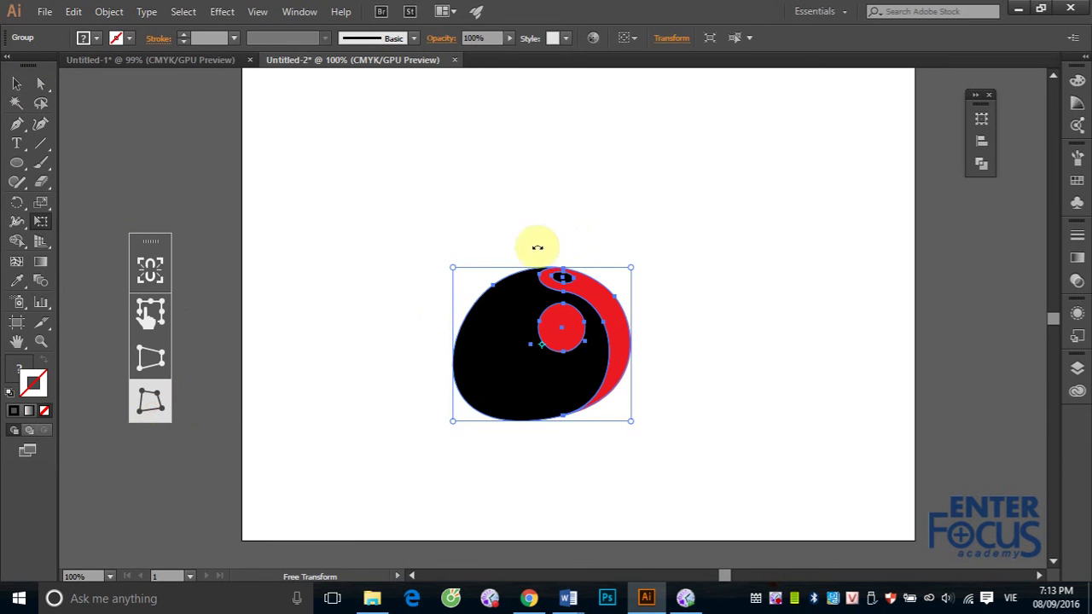
{"action": "mouse_move", "coordinate": [452, 269]}
{"action": "left_mouse_down"}
{"action": "mouse_move", "coordinate": [317, 126]}
{"action": "mouse_move", "coordinate": [592, 110]}
{"action": "mouse_move", "coordinate": [533, 119]}
{"action": "mouse_move", "coordinate": [440, 273]}
{"action": "mouse_move", "coordinate": [395, 317]}
{"action": "left_mouse_up"}
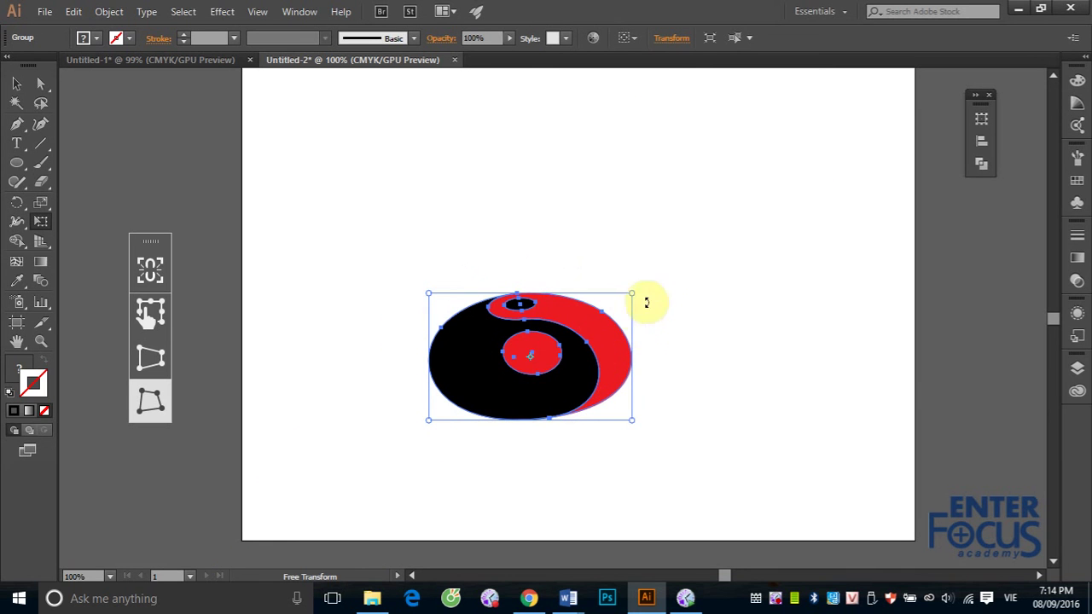
{"action": "left_click_drag", "start_coordinate": [633, 294], "coordinate": [639, 110]}
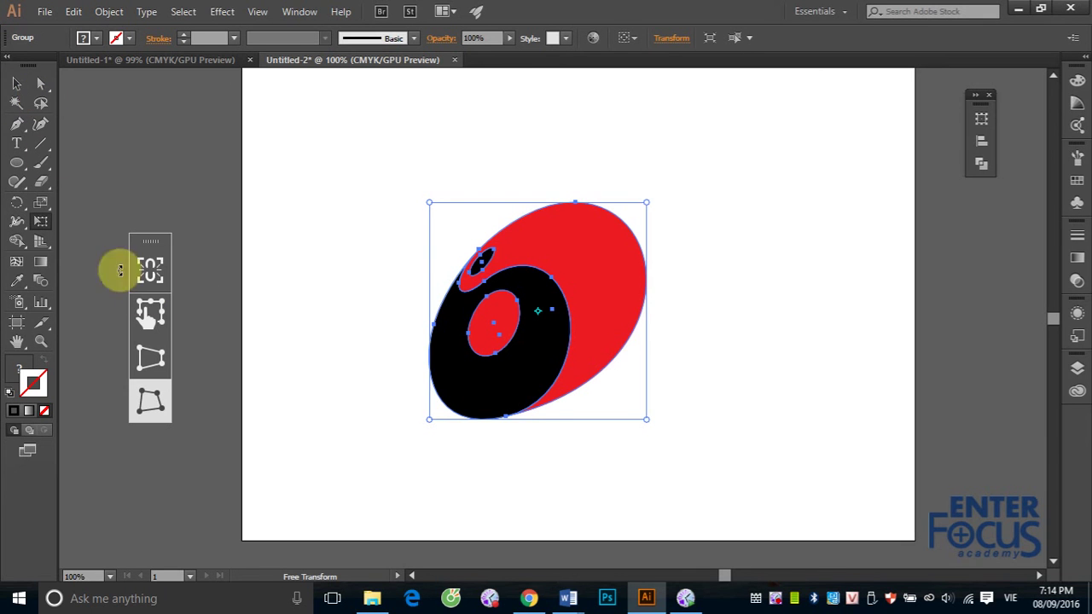
Reselect the group with the Selection tool and widen it leftward from the top-left handle.
{"action": "left_click", "coordinate": [16, 83]}
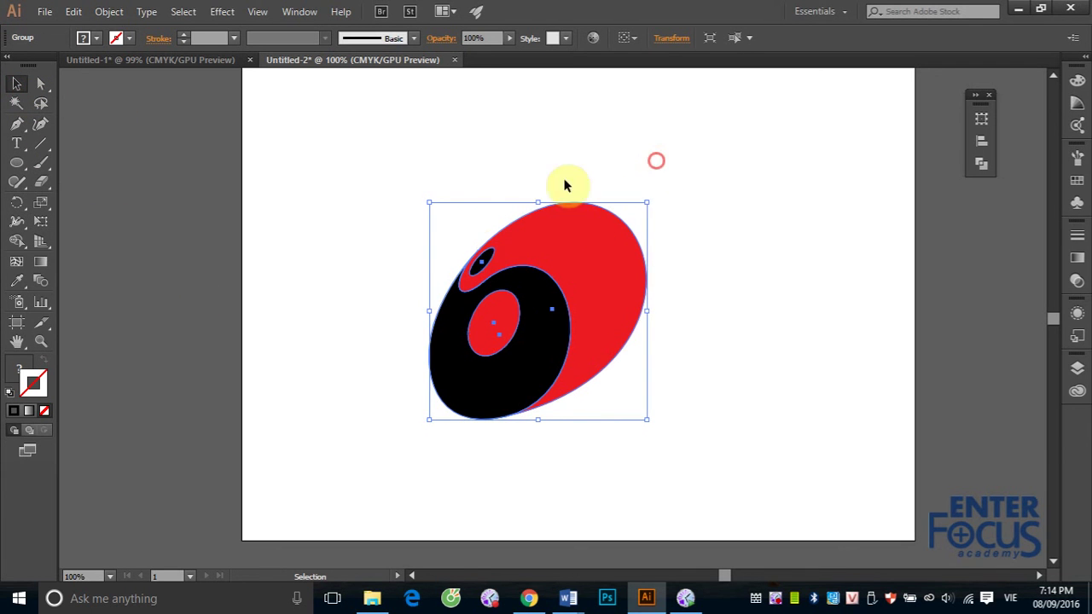
{"action": "left_click", "coordinate": [564, 185]}
{"action": "left_click", "coordinate": [498, 243]}
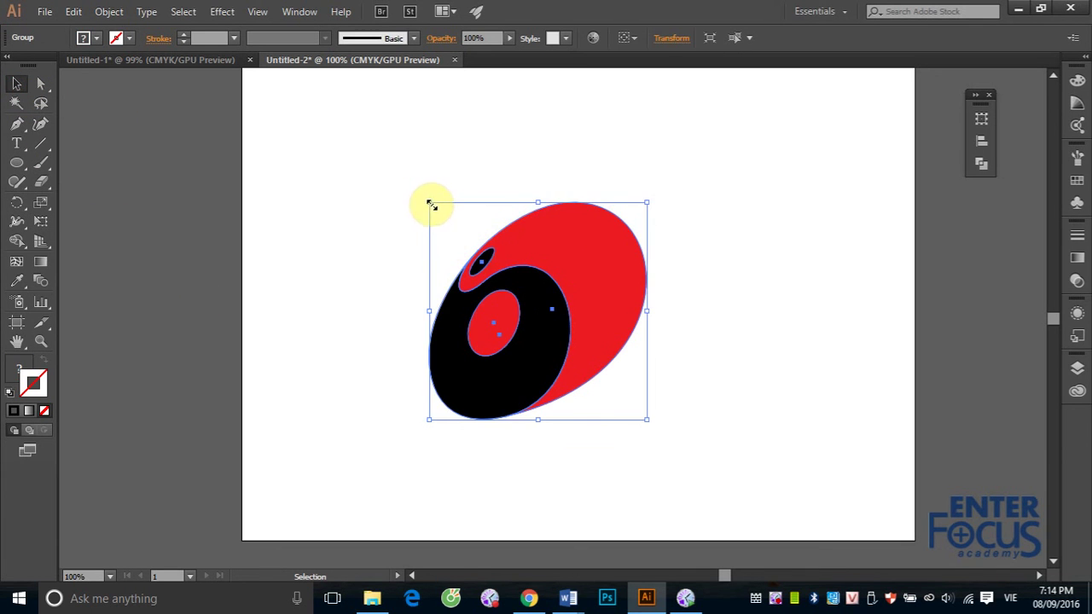
{"action": "mouse_move", "coordinate": [428, 202]}
{"action": "left_mouse_down"}
{"action": "mouse_move", "coordinate": [443, 223]}
{"action": "mouse_move", "coordinate": [369, 169]}
{"action": "left_mouse_up"}
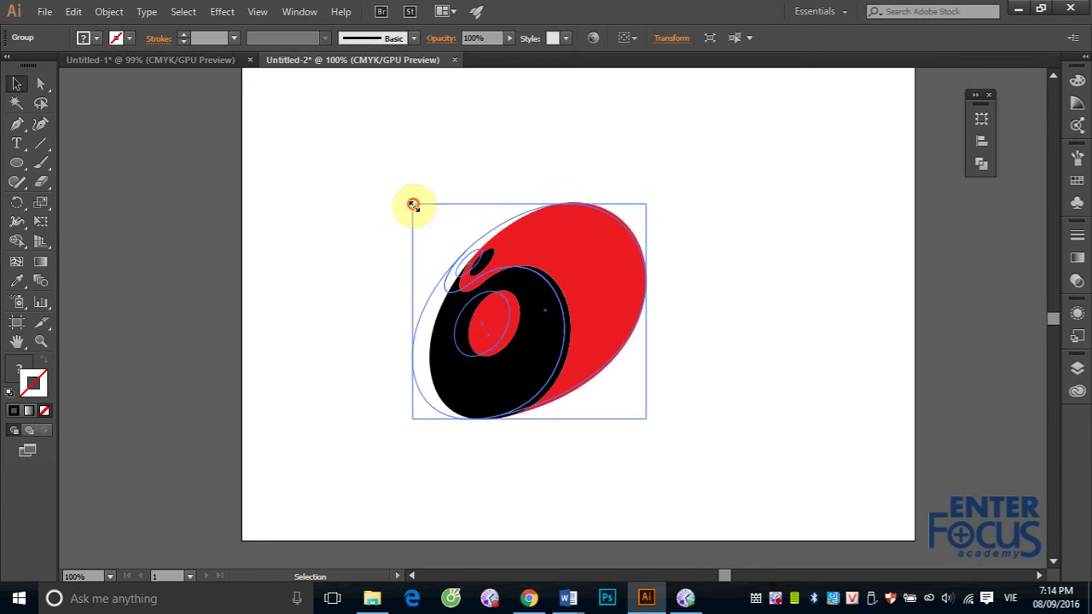
{"action": "left_click_drag", "start_coordinate": [369, 170], "coordinate": [413, 204]}
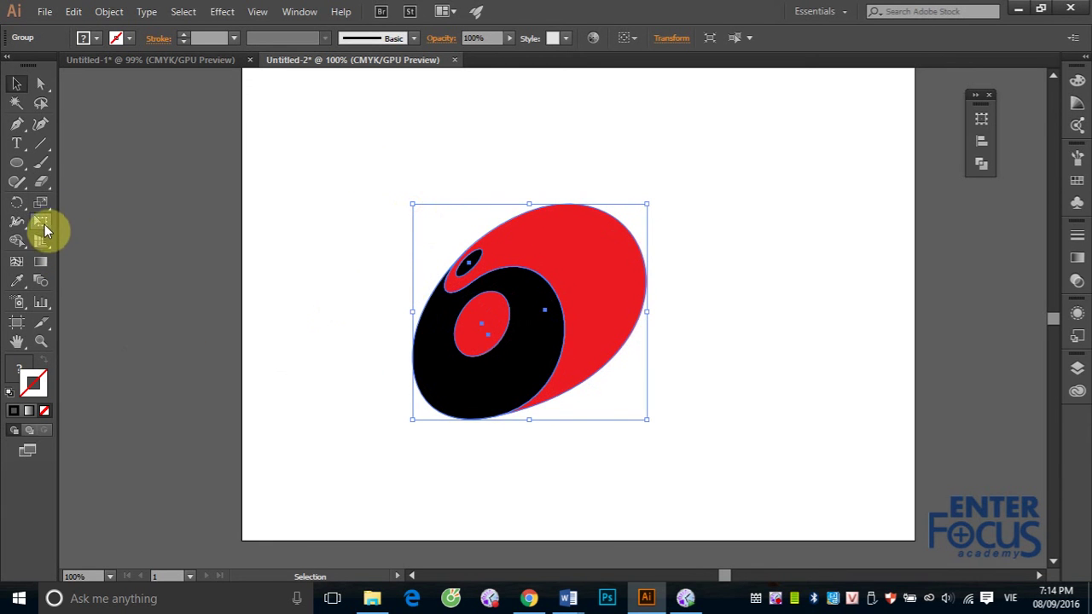
Rotate, shear and stretch the group with Free Transform to widen it toward the right.
{"action": "left_click", "coordinate": [41, 221]}
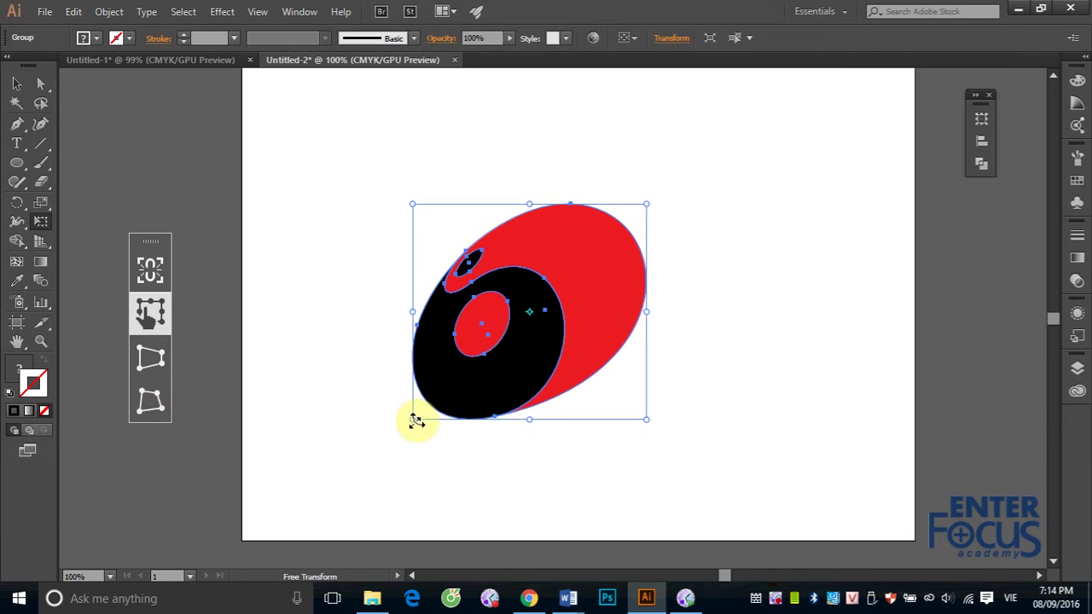
{"action": "mouse_move", "coordinate": [412, 421]}
{"action": "left_mouse_down"}
{"action": "mouse_move", "coordinate": [464, 415]}
{"action": "mouse_move", "coordinate": [456, 447]}
{"action": "left_mouse_up"}
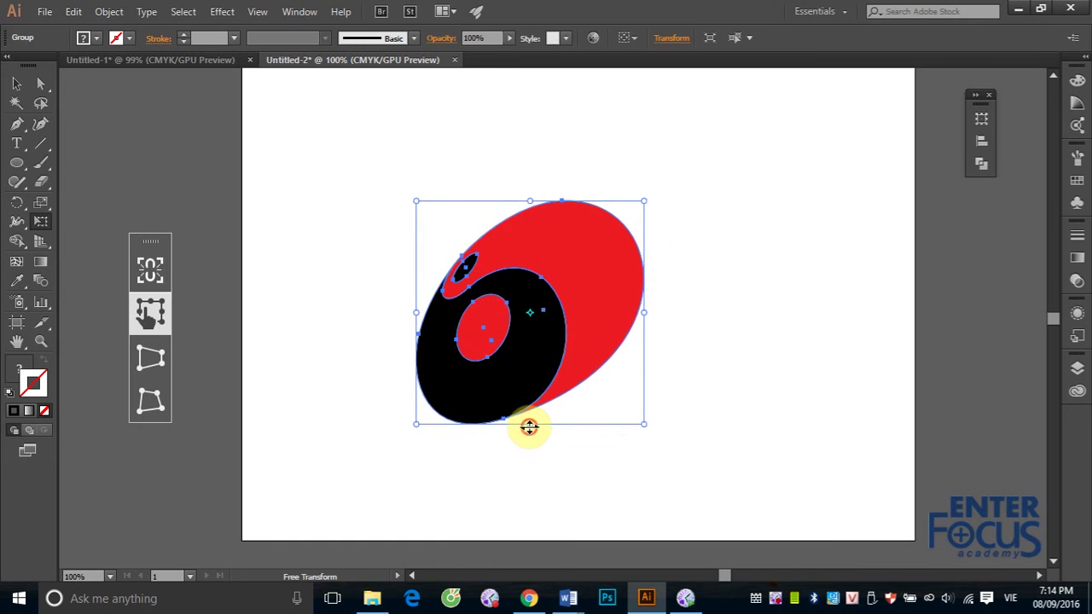
{"action": "mouse_move", "coordinate": [529, 427]}
{"action": "left_mouse_down"}
{"action": "mouse_move", "coordinate": [653, 419]}
{"action": "mouse_move", "coordinate": [487, 419]}
{"action": "mouse_move", "coordinate": [475, 407]}
{"action": "mouse_move", "coordinate": [534, 416]}
{"action": "left_mouse_up"}
{"action": "mouse_move", "coordinate": [646, 414]}
{"action": "left_mouse_down"}
{"action": "mouse_move", "coordinate": [818, 402]}
{"action": "mouse_move", "coordinate": [588, 420]}
{"action": "mouse_move", "coordinate": [708, 424]}
{"action": "mouse_move", "coordinate": [645, 426]}
{"action": "mouse_move", "coordinate": [677, 427]}
{"action": "left_mouse_up"}
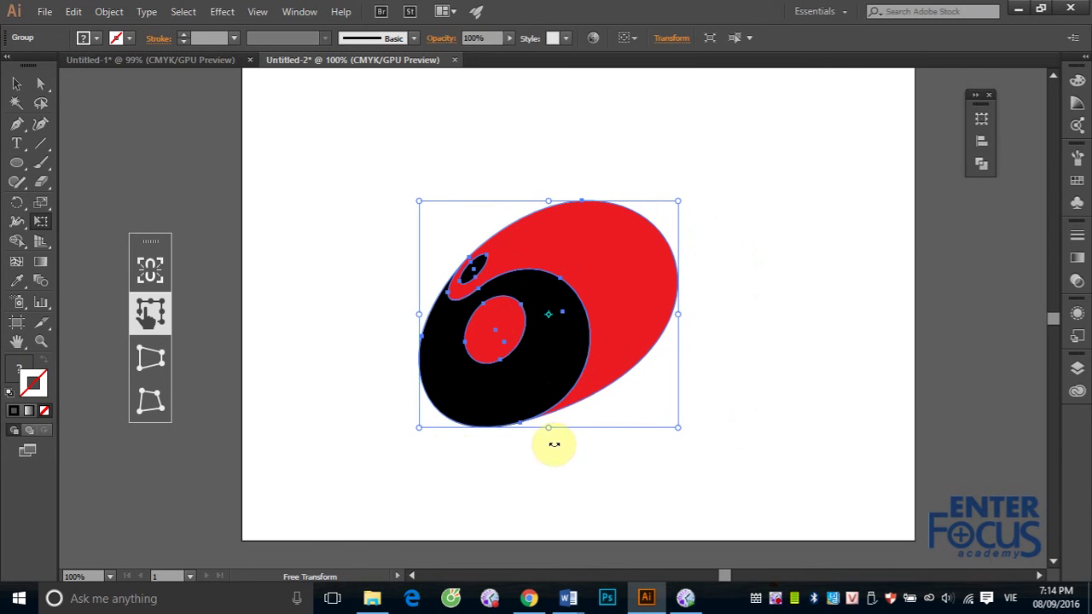
Perspective-distort the lower-right corner to enlarge the egg, then try Free Distort and cancel it.
{"action": "left_click", "coordinate": [151, 359]}
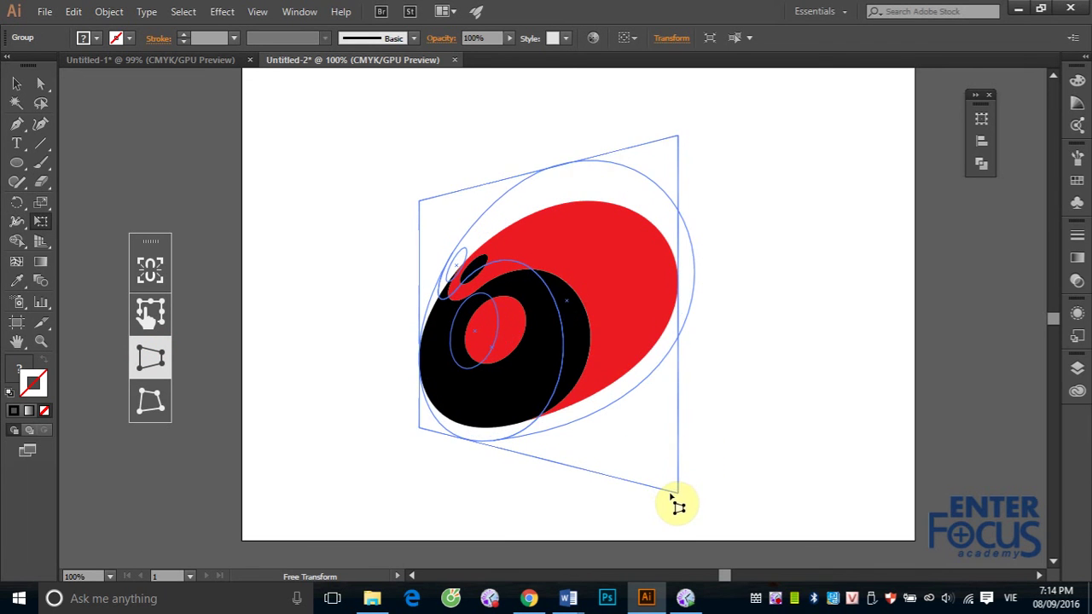
{"action": "left_click_drag", "start_coordinate": [677, 428], "coordinate": [670, 493]}
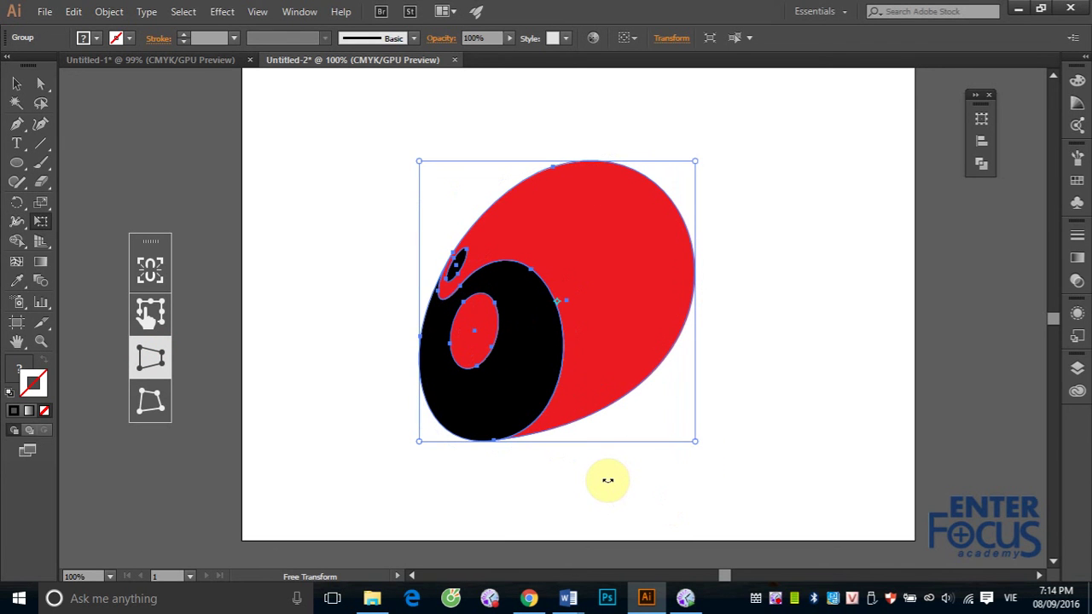
{"action": "left_click", "coordinate": [152, 406]}
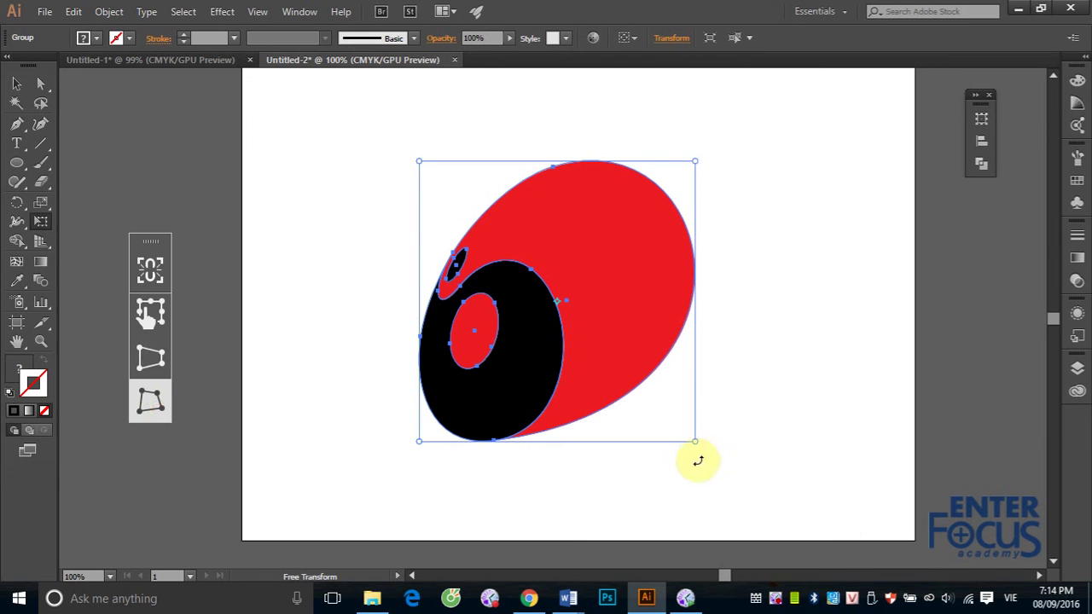
{"action": "mouse_move", "coordinate": [696, 442]}
{"action": "left_mouse_down"}
{"action": "mouse_move", "coordinate": [911, 517]}
{"action": "mouse_move", "coordinate": [572, 514]}
{"action": "mouse_move", "coordinate": [804, 531]}
{"action": "mouse_move", "coordinate": [878, 524]}
{"action": "mouse_move", "coordinate": [667, 510]}
{"action": "left_mouse_up"}
{"action": "right_click", "coordinate": [667, 508]}
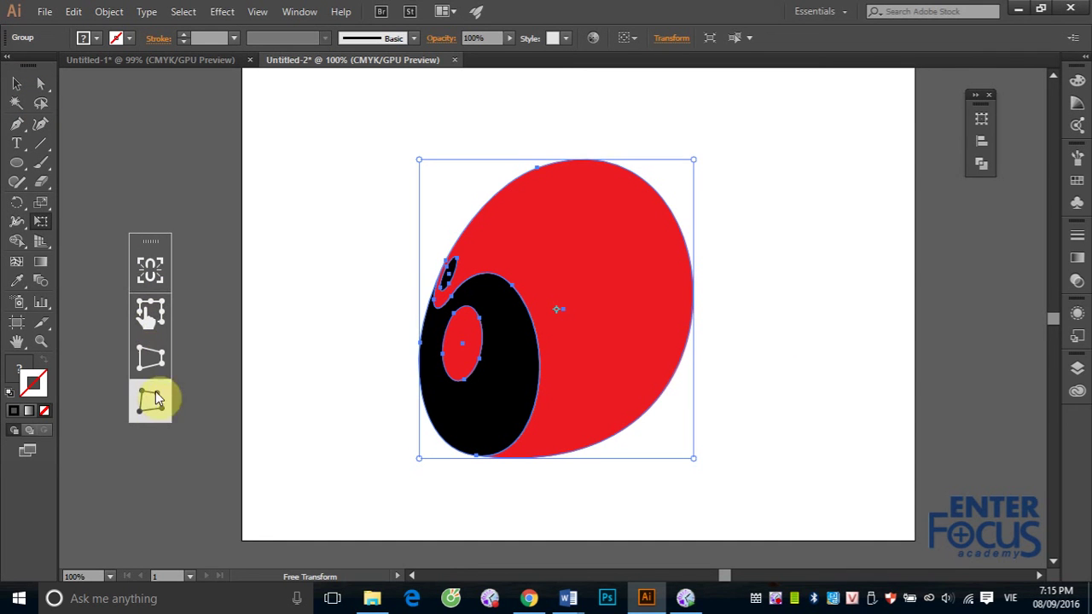
With Constrain on, Free Distort the bottom-right corner inward to slim the egg, then deselect.
{"action": "left_click", "coordinate": [155, 273]}
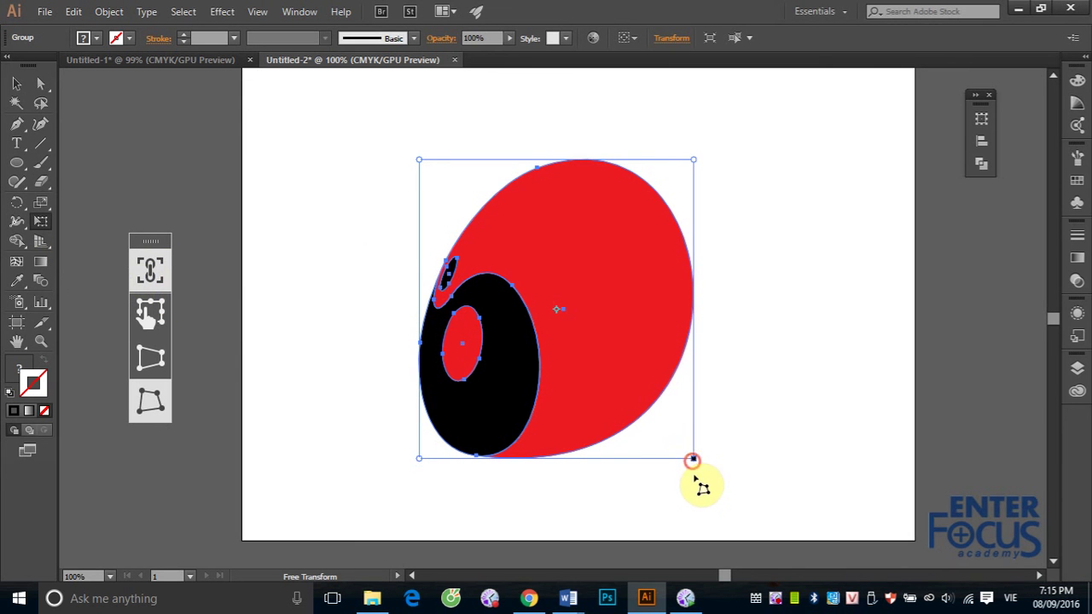
{"action": "left_click_drag", "start_coordinate": [692, 461], "coordinate": [657, 363]}
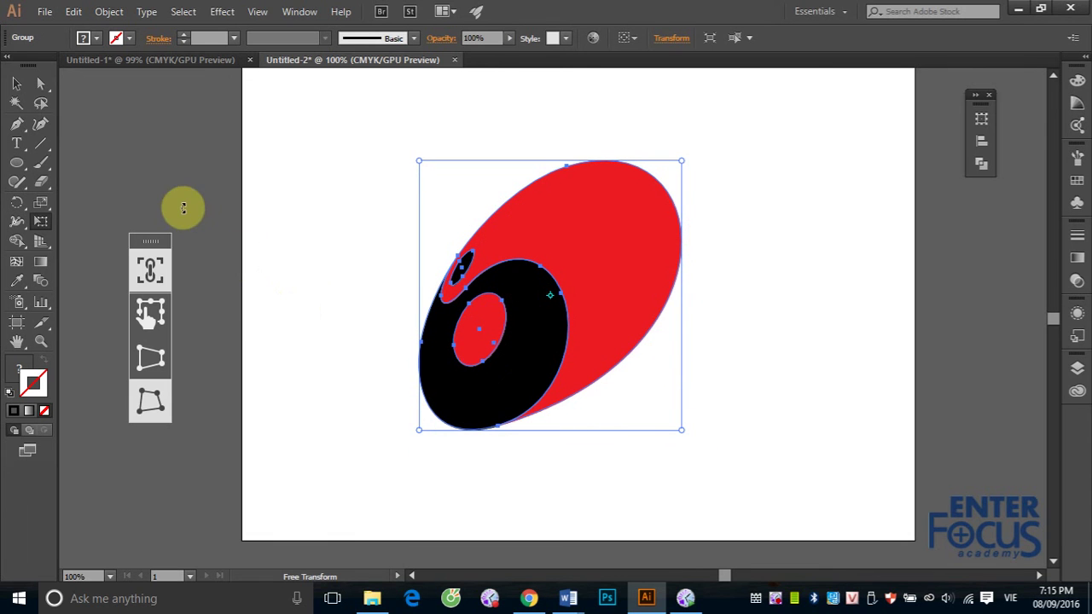
{"action": "left_click", "coordinate": [16, 84]}
{"action": "left_click", "coordinate": [320, 149]}
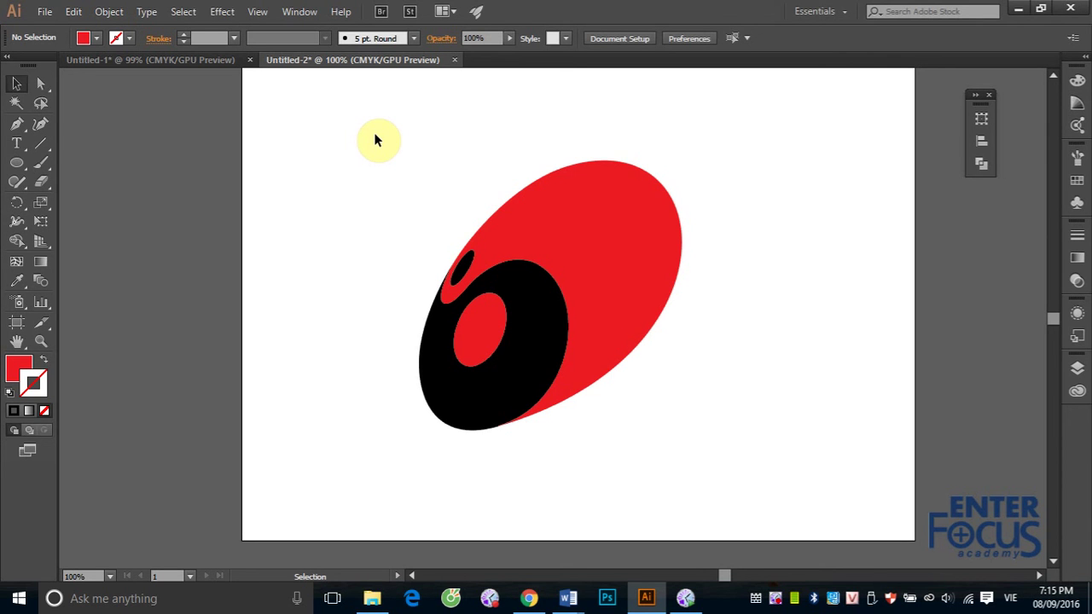
{"action": "left_click", "coordinate": [776, 600]}
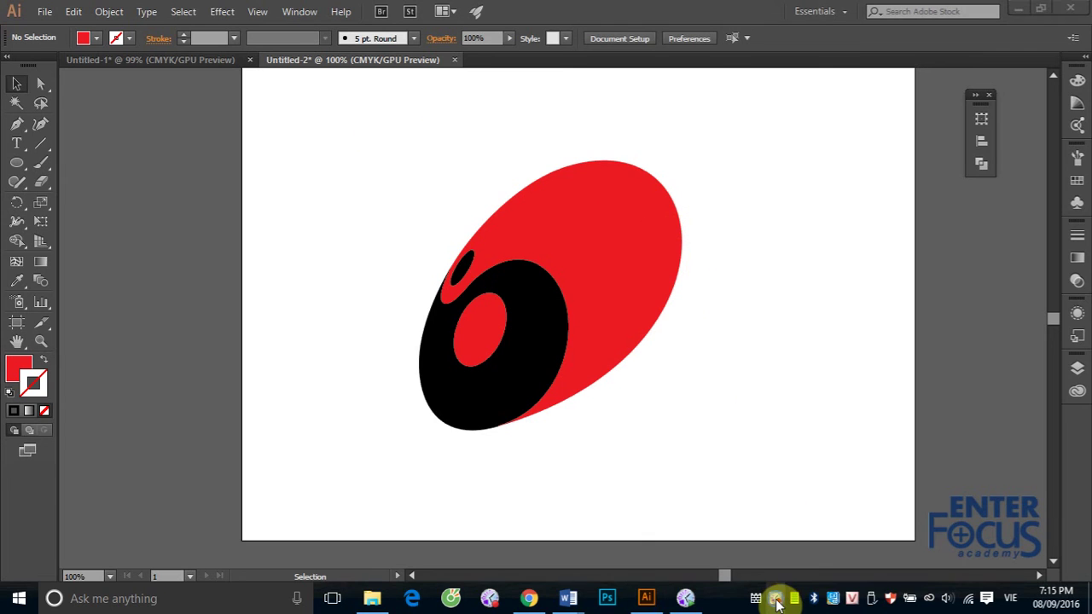